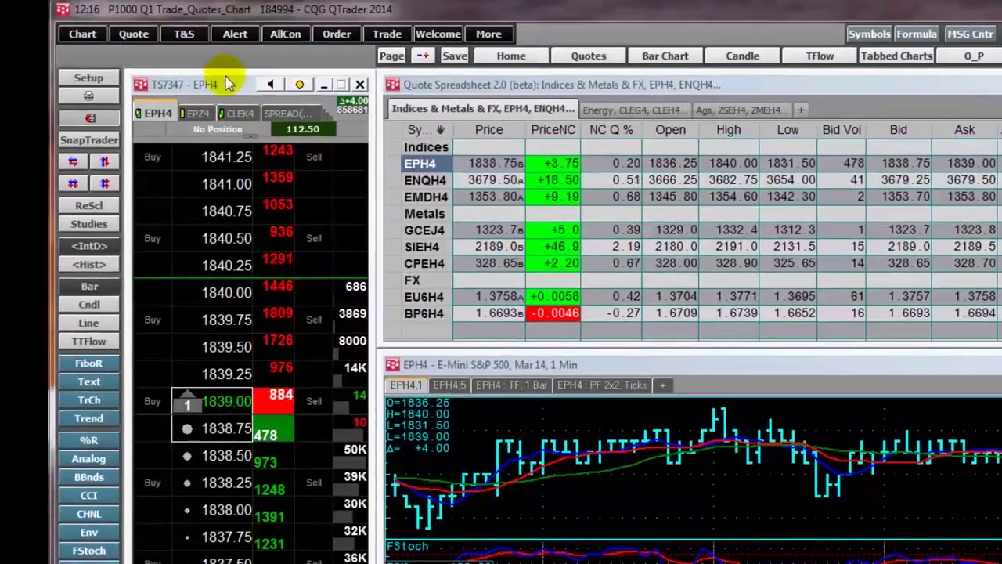
On the EPH4 DOMTrader, place a buy limit of 1 at 1837.75 and a sell limit of 1 at 1839.75.
left_click(229, 85)
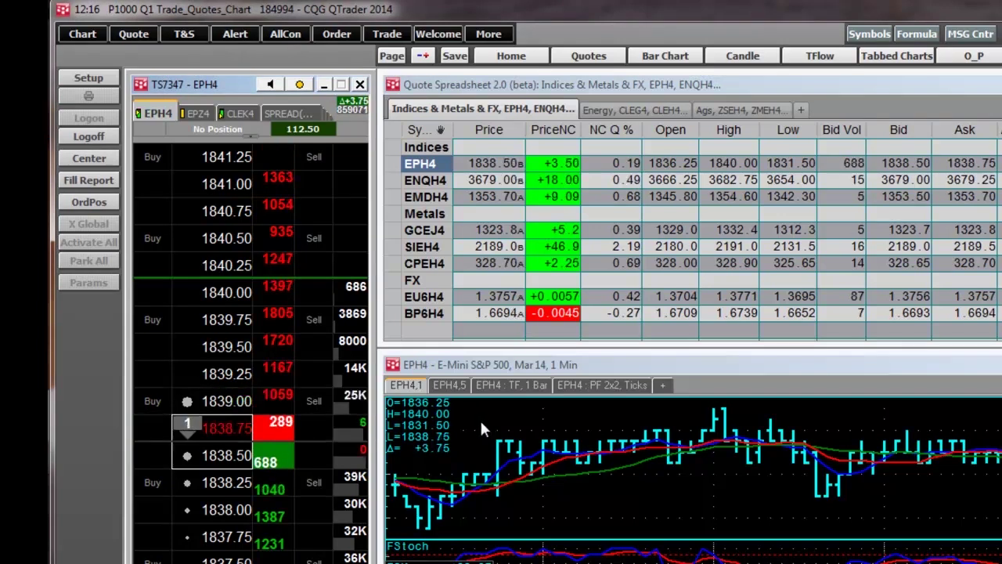
left_click(144, 538)
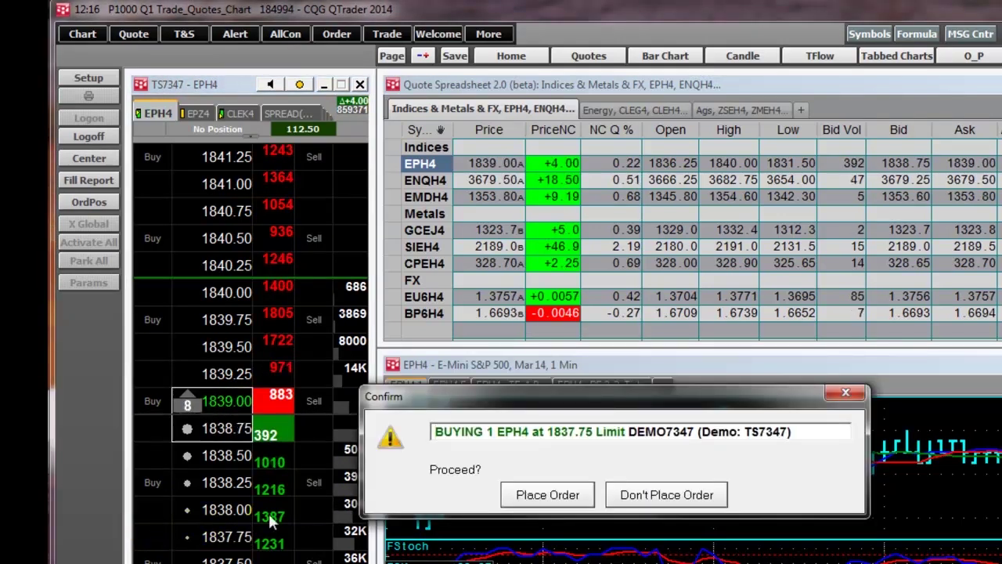
left_click(532, 493)
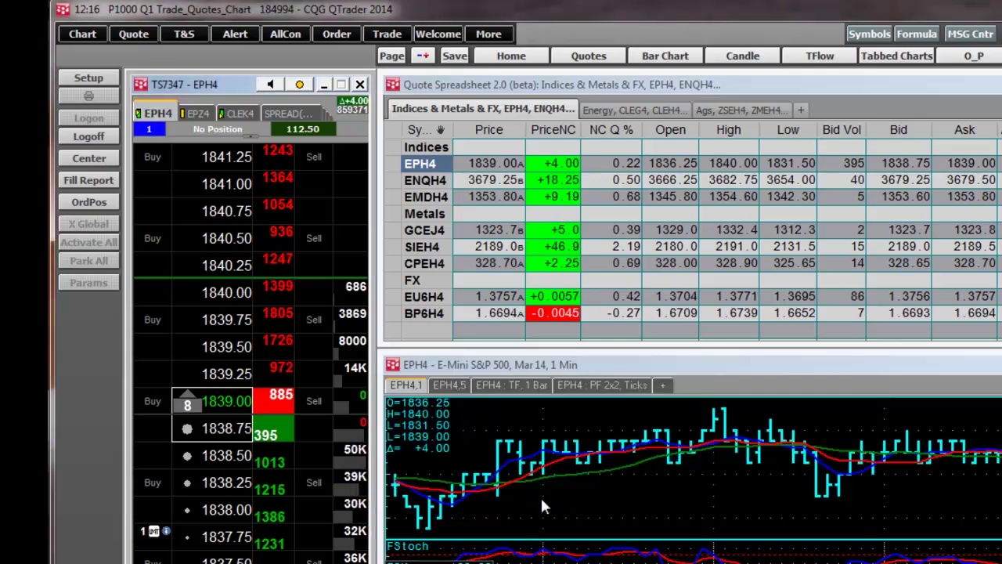
left_click(322, 321)
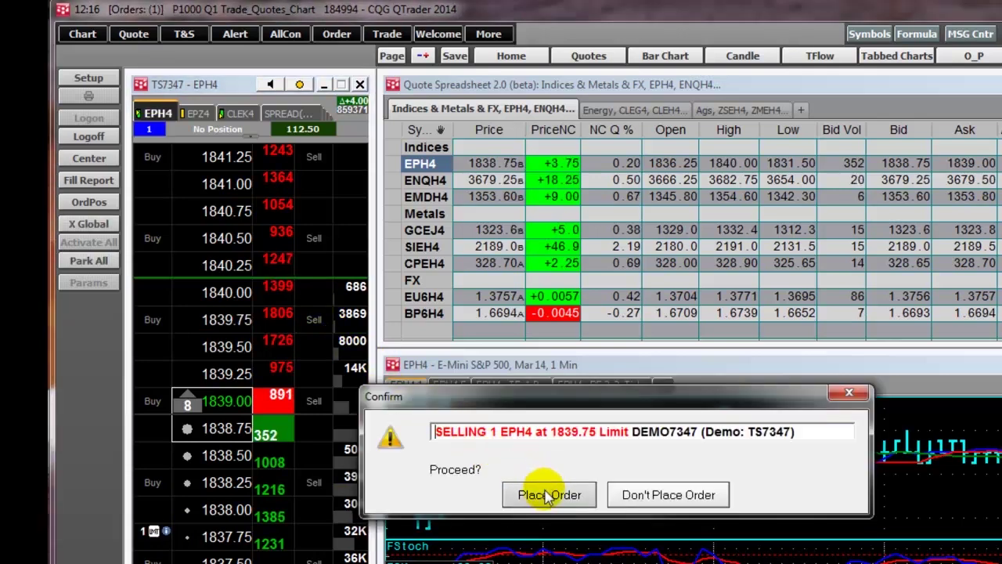
left_click(544, 491)
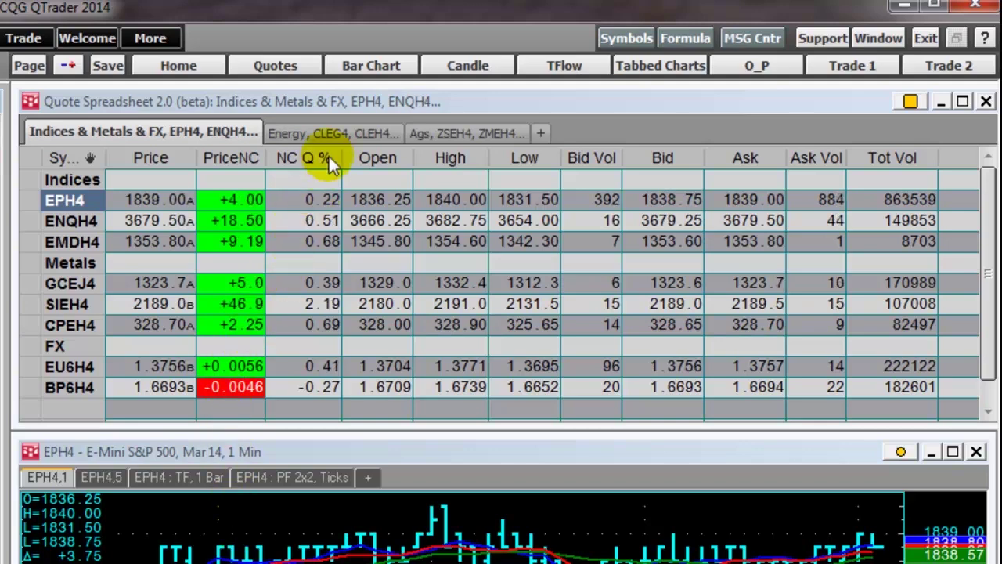
left_click(336, 131)
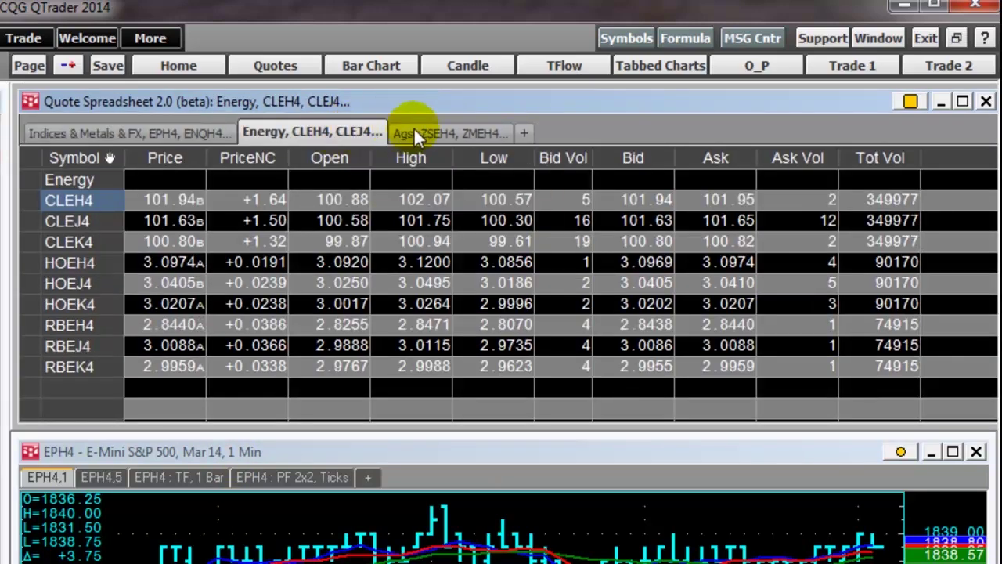
left_click(441, 131)
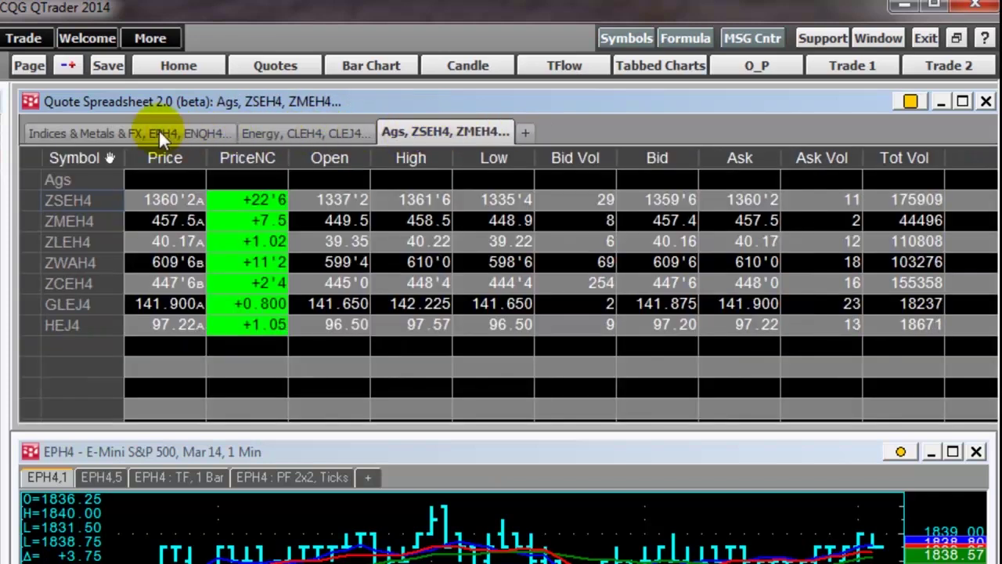
left_click(161, 130)
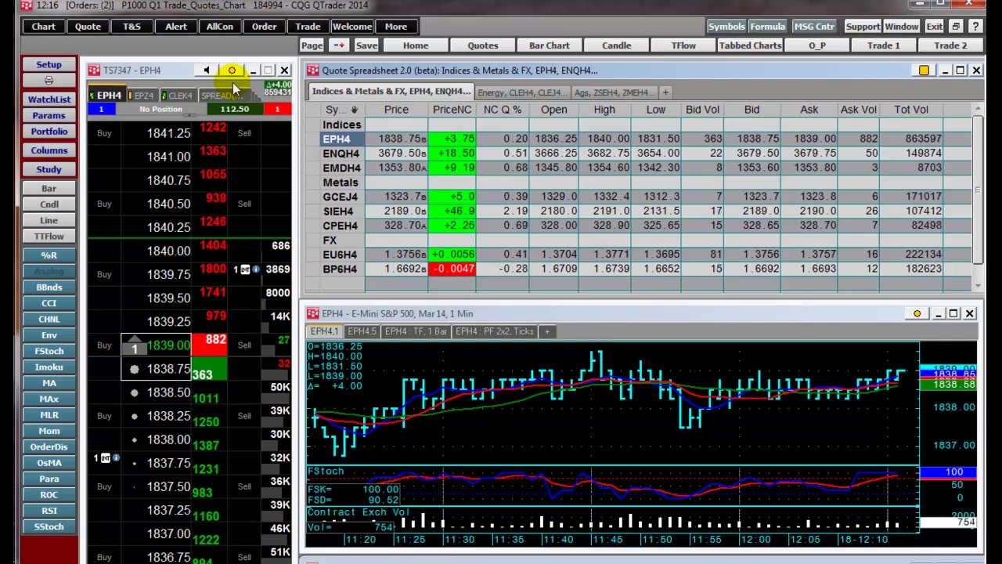
left_click(332, 196)
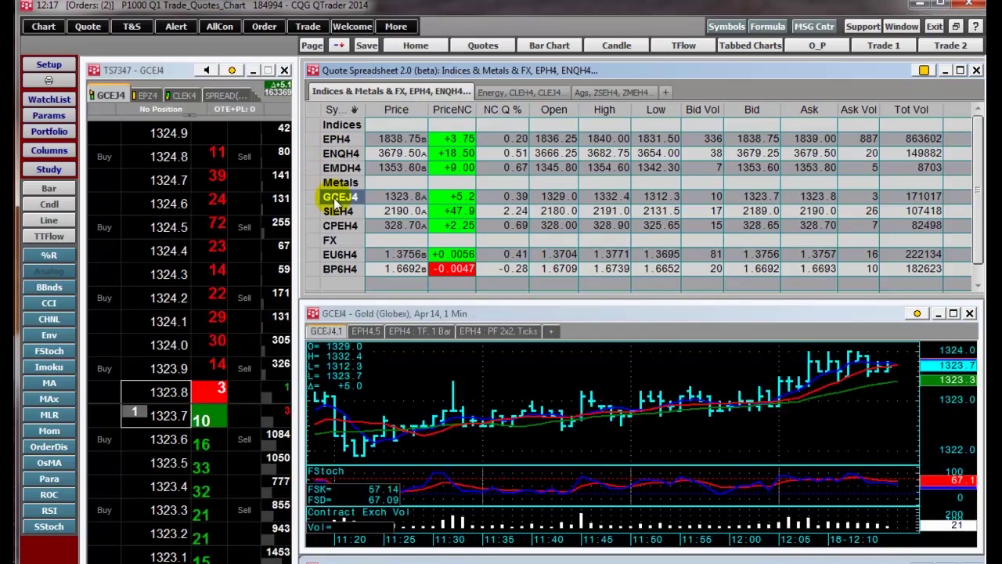
left_click(340, 142)
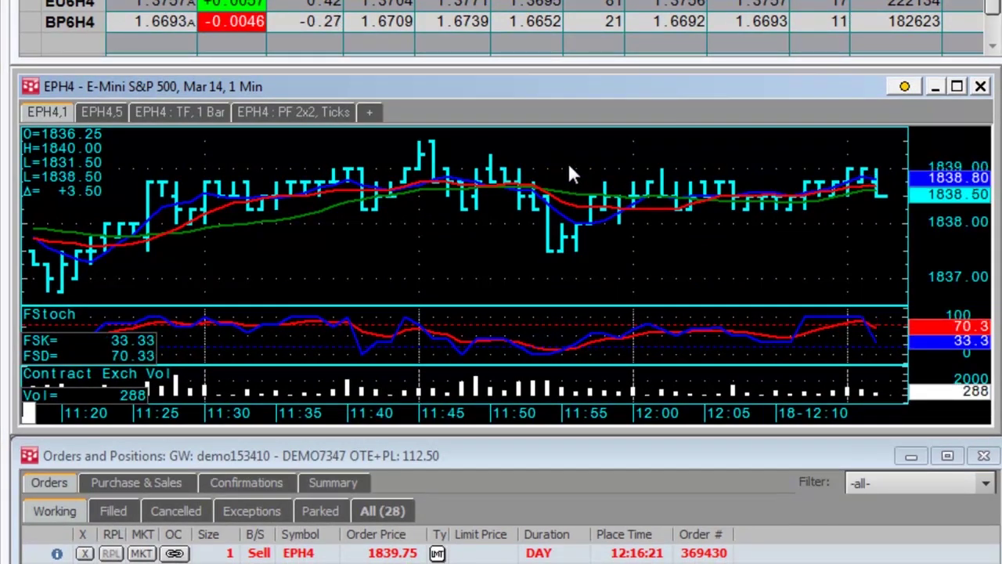
left_click(101, 116)
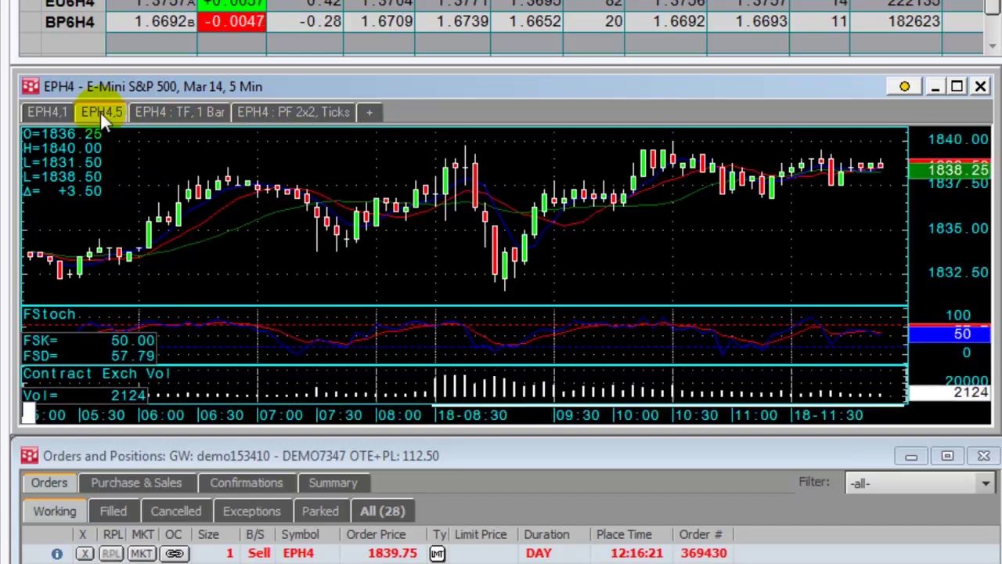
left_click(172, 118)
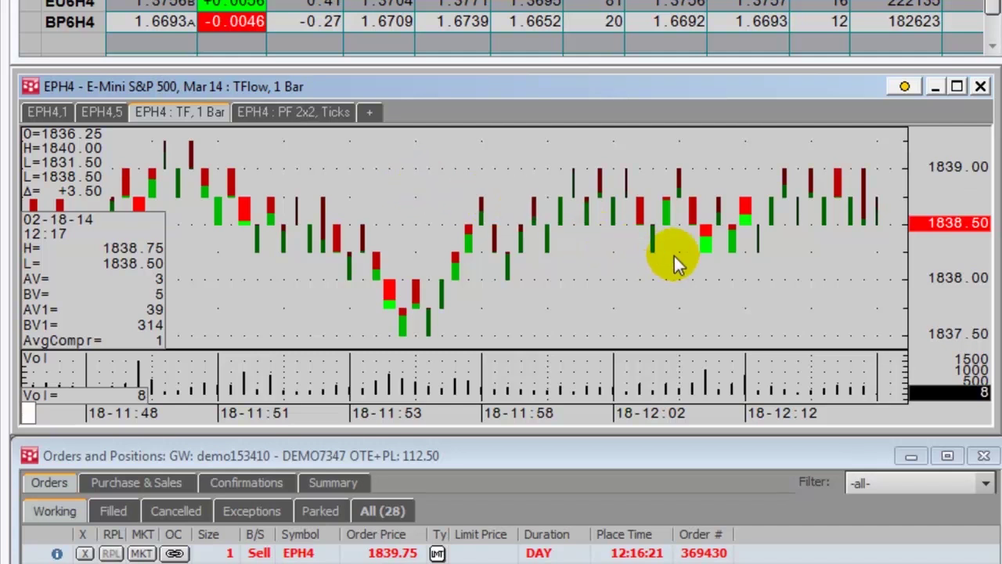
mouse_move(711, 244)
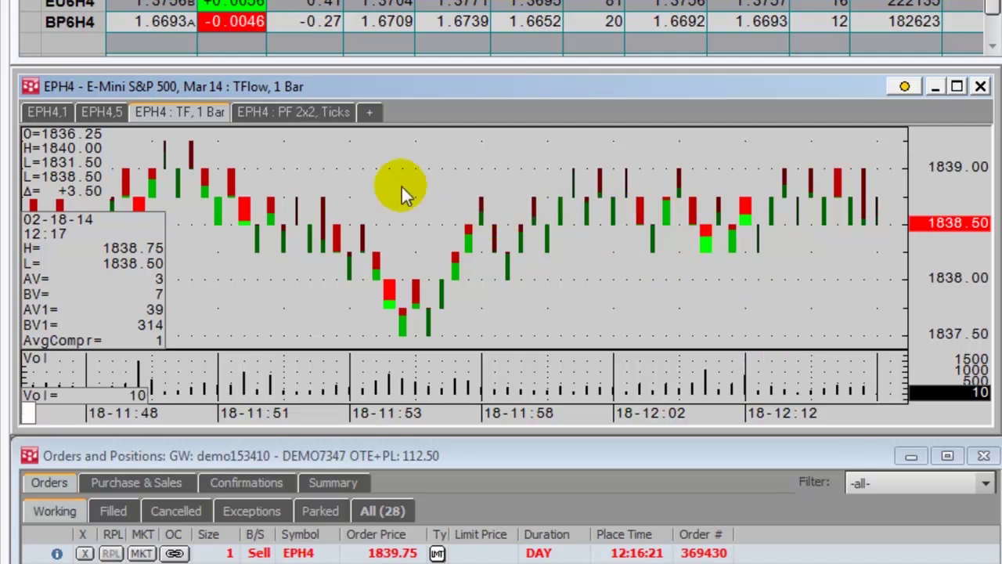
left_click(319, 108)
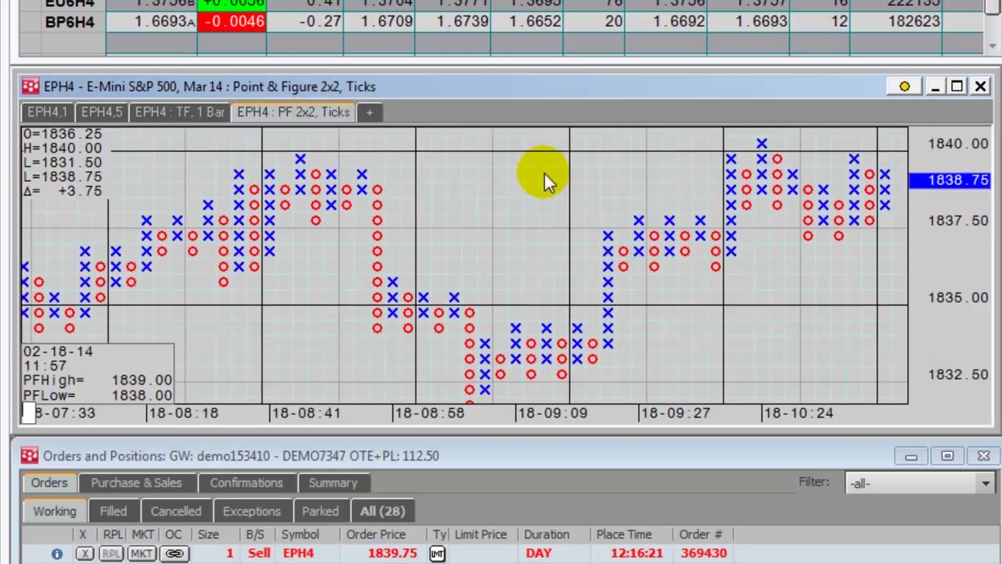
left_click(47, 112)
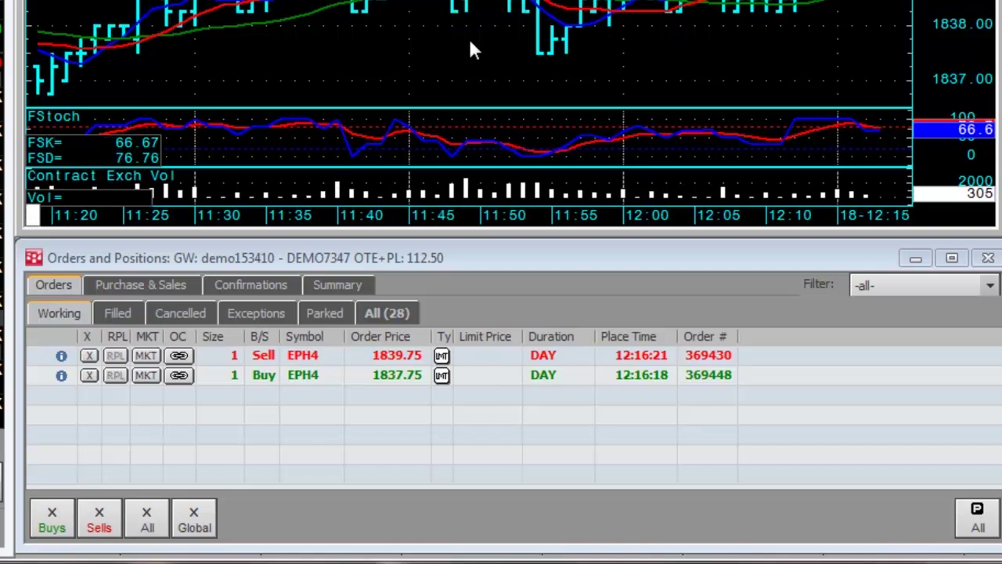
Check the Filled, Cancelled and Purchase & Sales tabs, then return to the cancelled orders list.
left_click(118, 313)
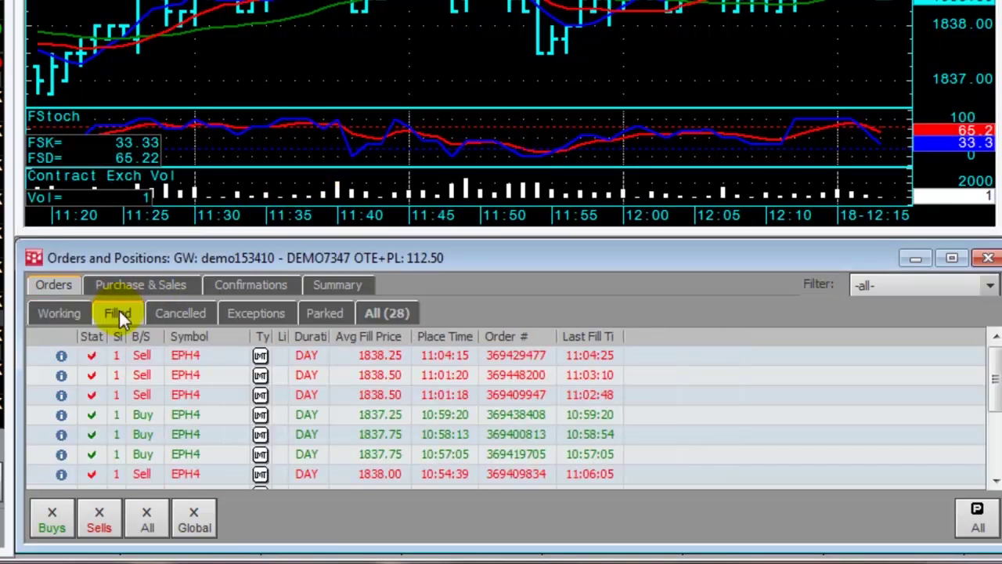
left_click(177, 314)
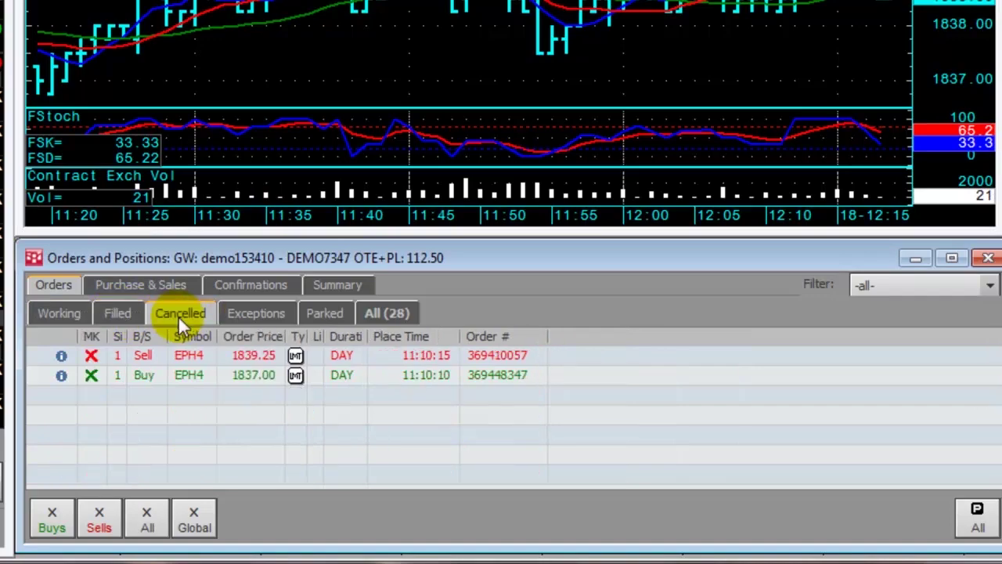
left_click(161, 283)
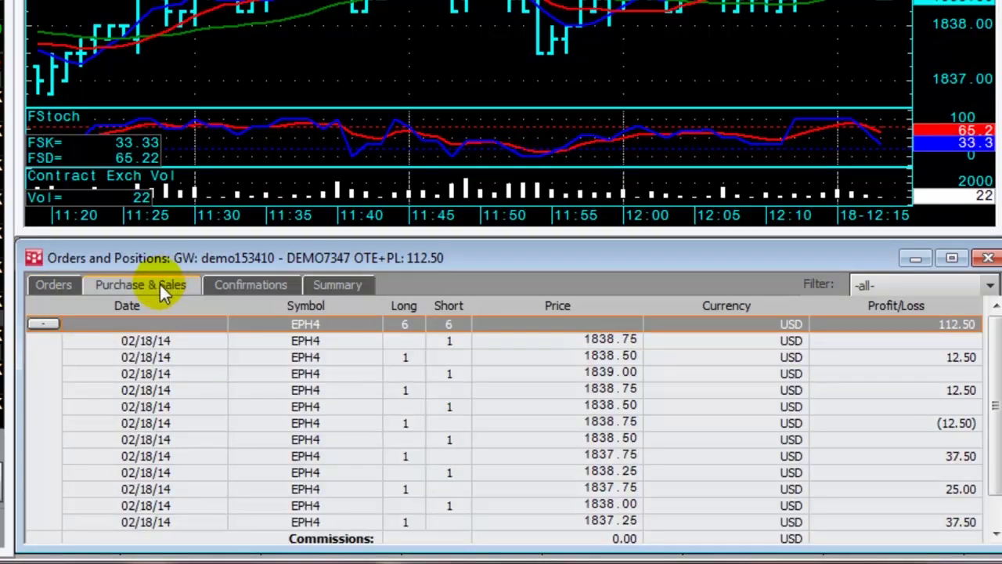
left_click(57, 286)
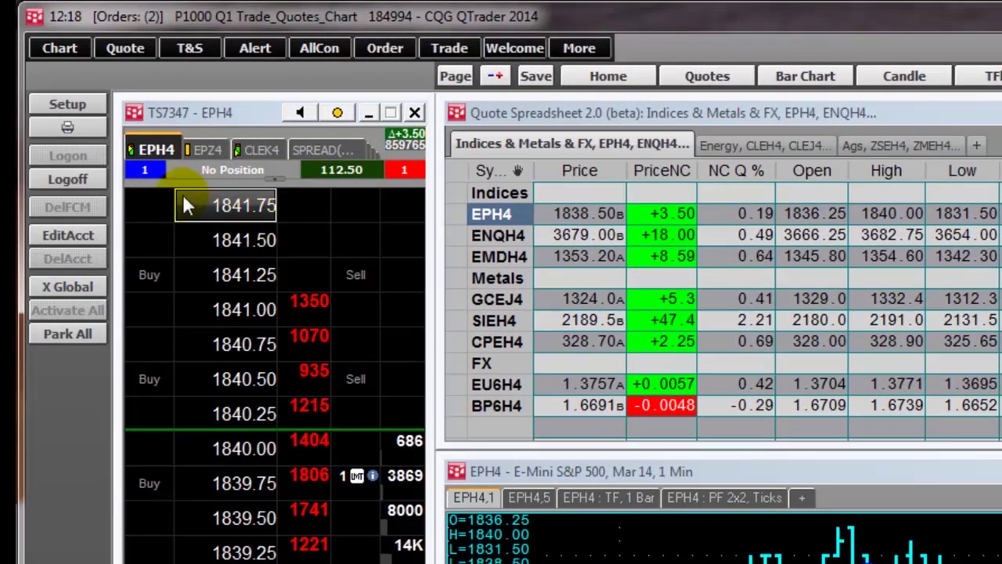
Export the Current Day statement report from Setup to an Excel spreadsheet.
left_click(70, 102)
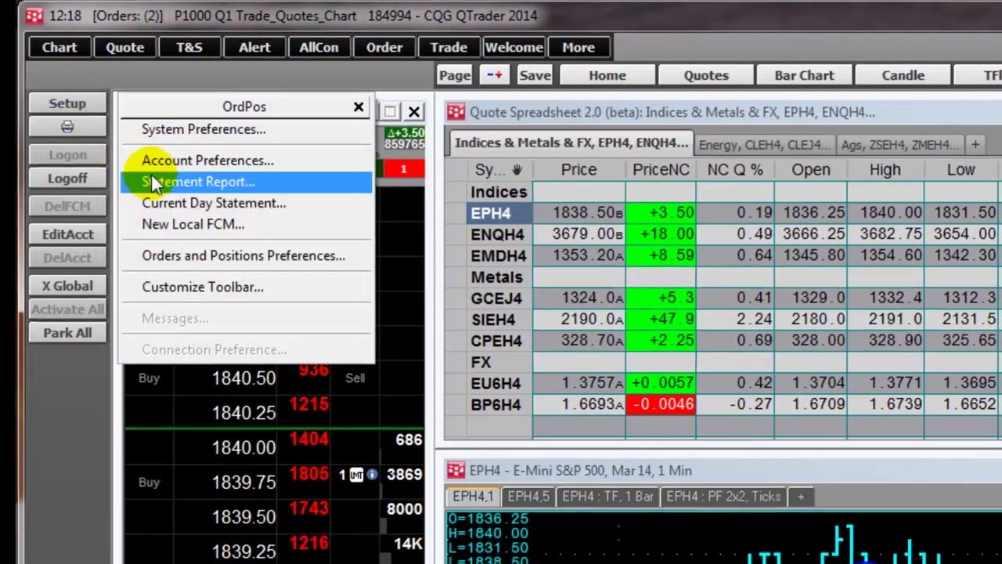
left_click(161, 181)
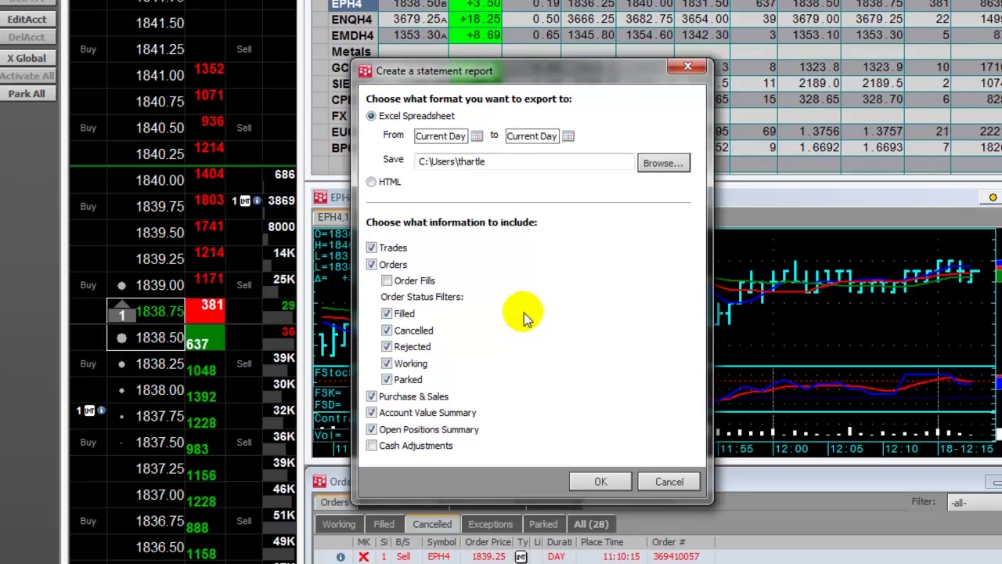
left_click(598, 480)
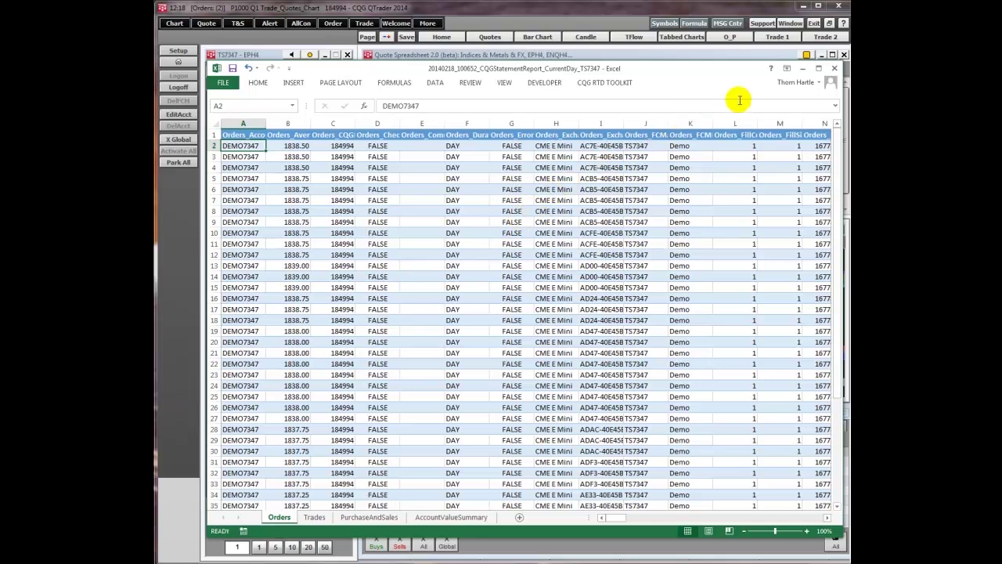
Close the exported statement workbook in Excel without saving it.
left_click(833, 68)
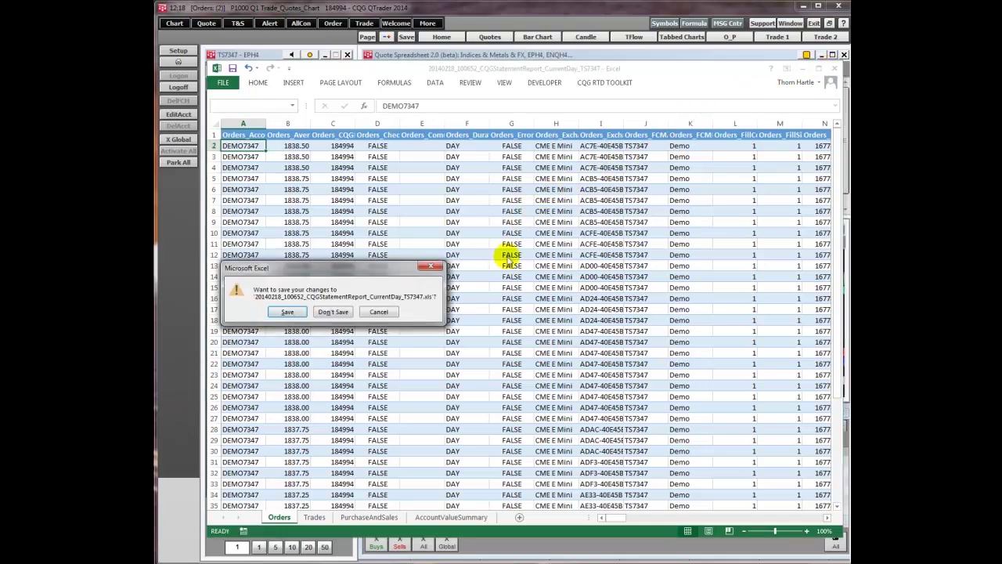
left_click(333, 312)
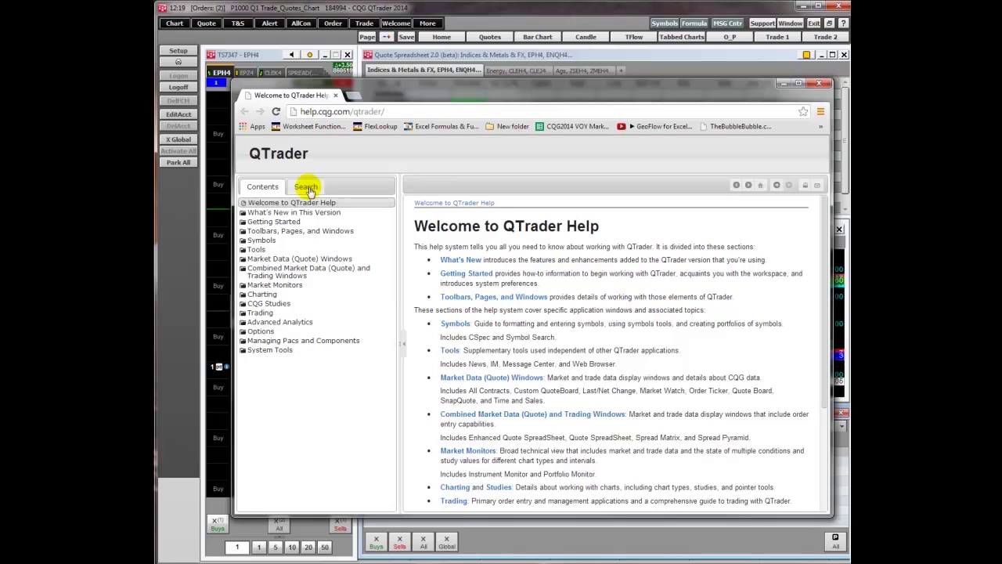
Search QTrader Help for 'link', which lists 18 topics, then close the help window.
left_click(307, 188)
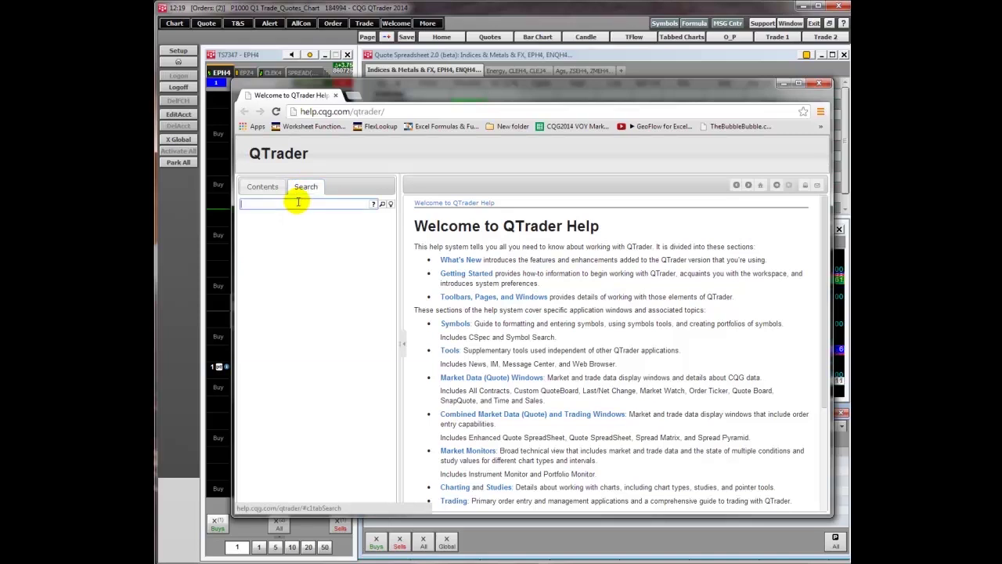
left_click(298, 202)
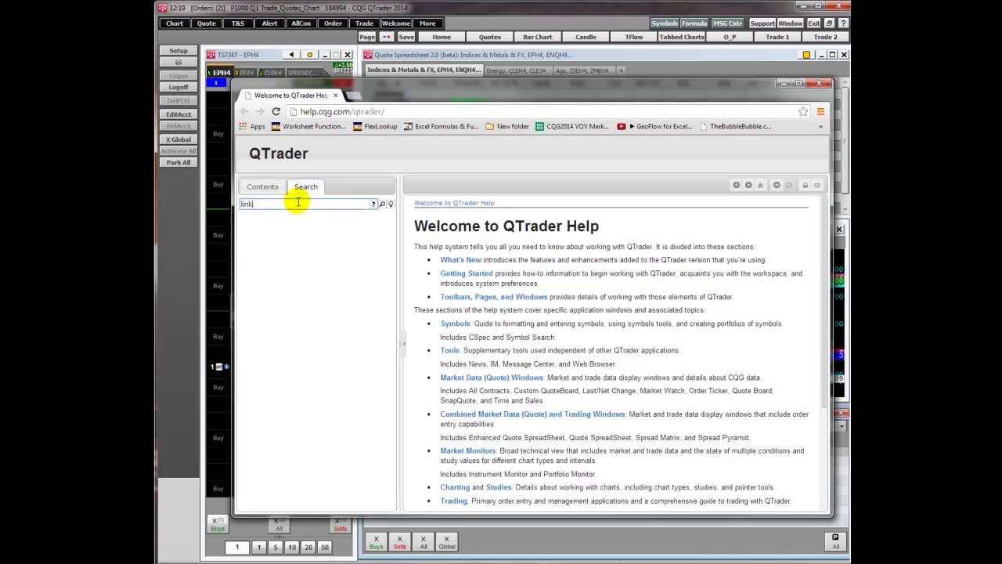
key("Return")
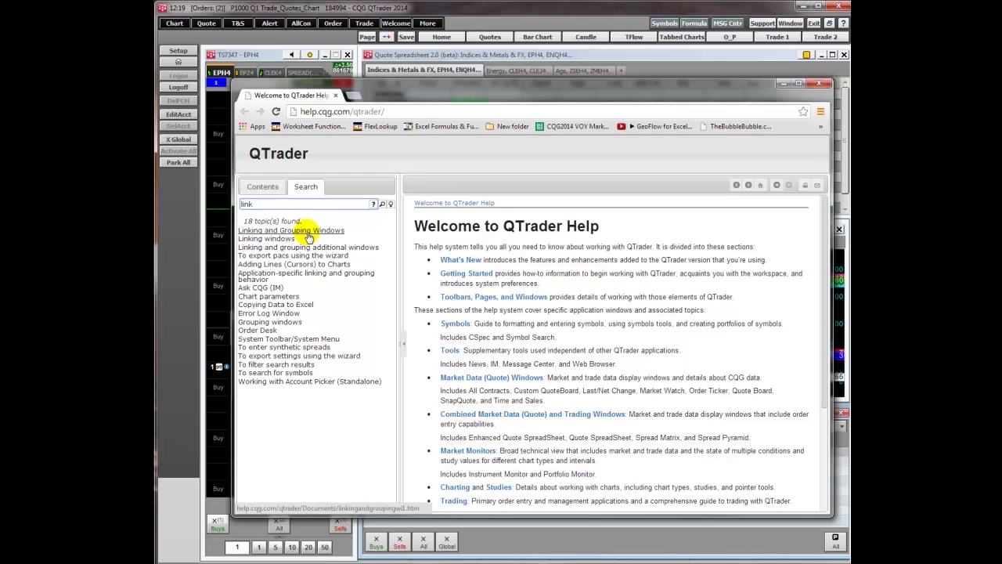
left_click(818, 81)
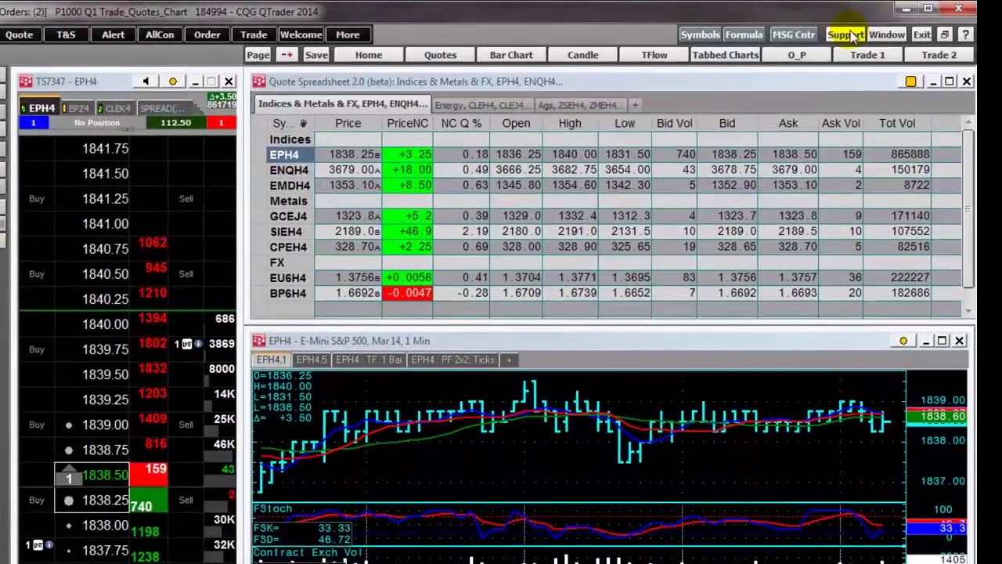
Open Support > Live Chat, end the chat conversation, then make the chart window active.
left_click(851, 35)
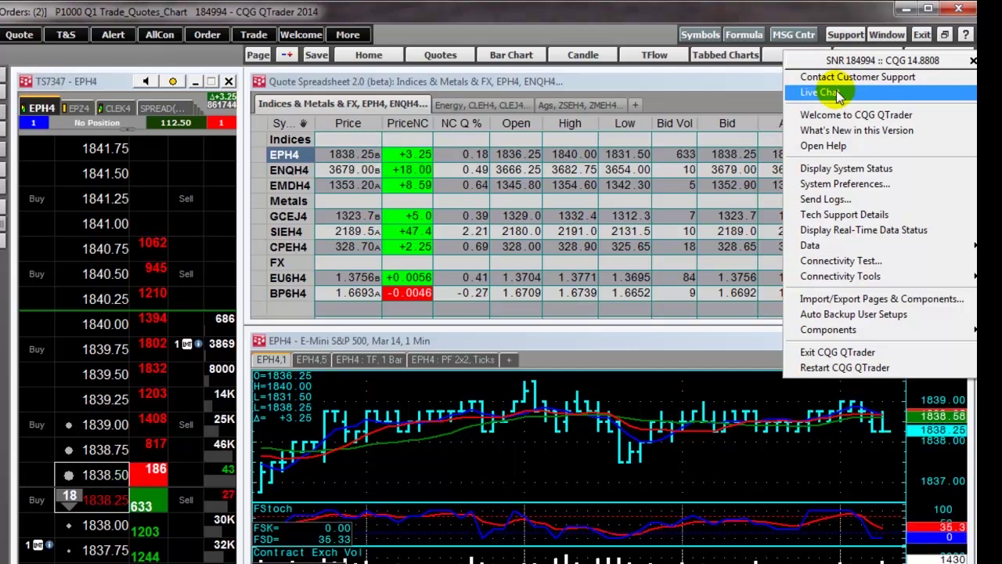
left_click(836, 92)
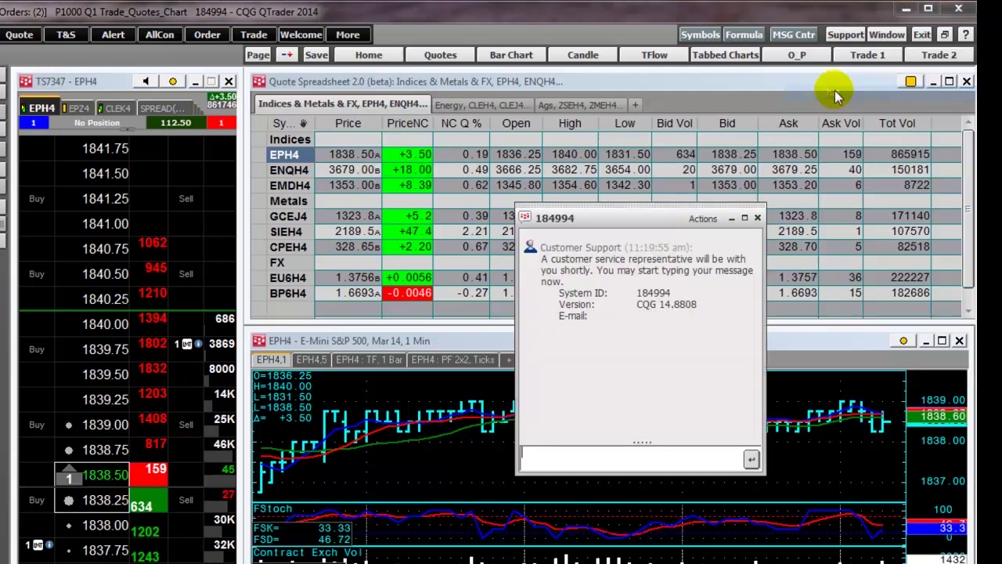
left_click(757, 217)
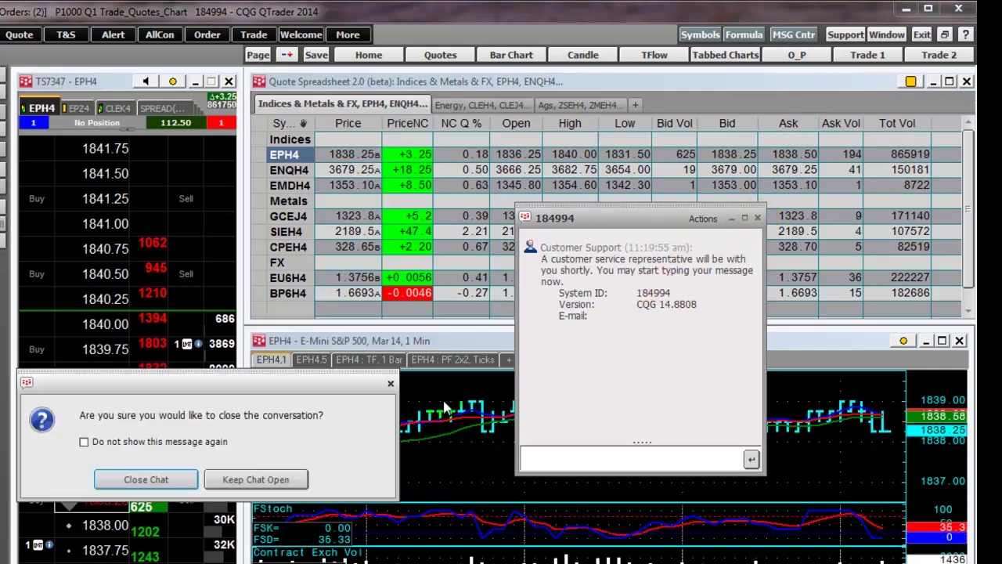
left_click(148, 479)
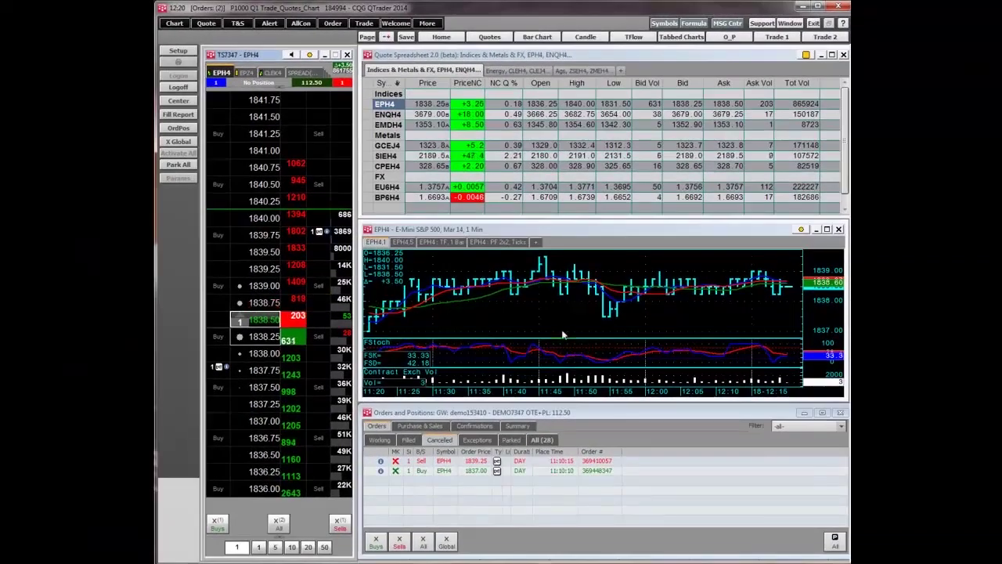
left_click(564, 329)
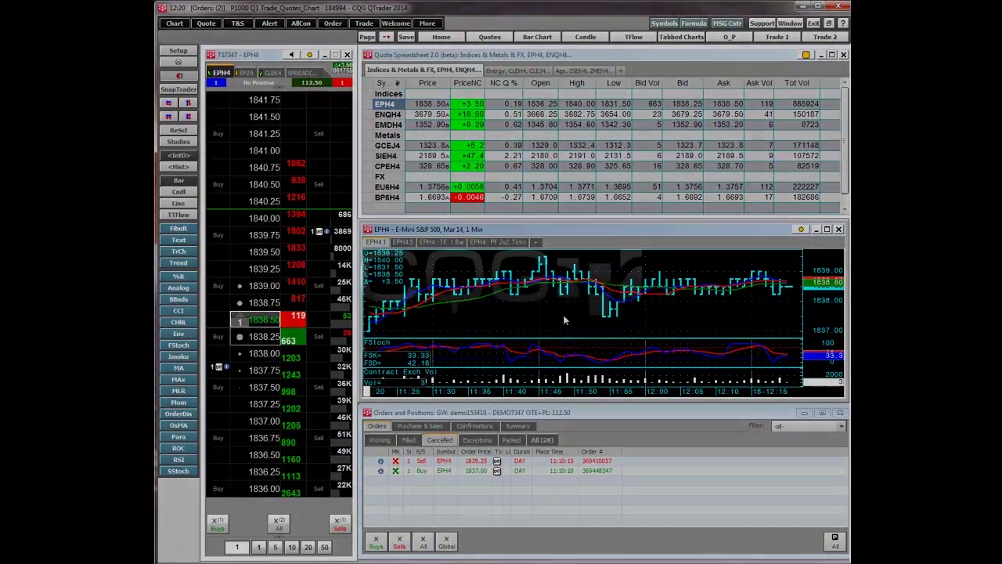